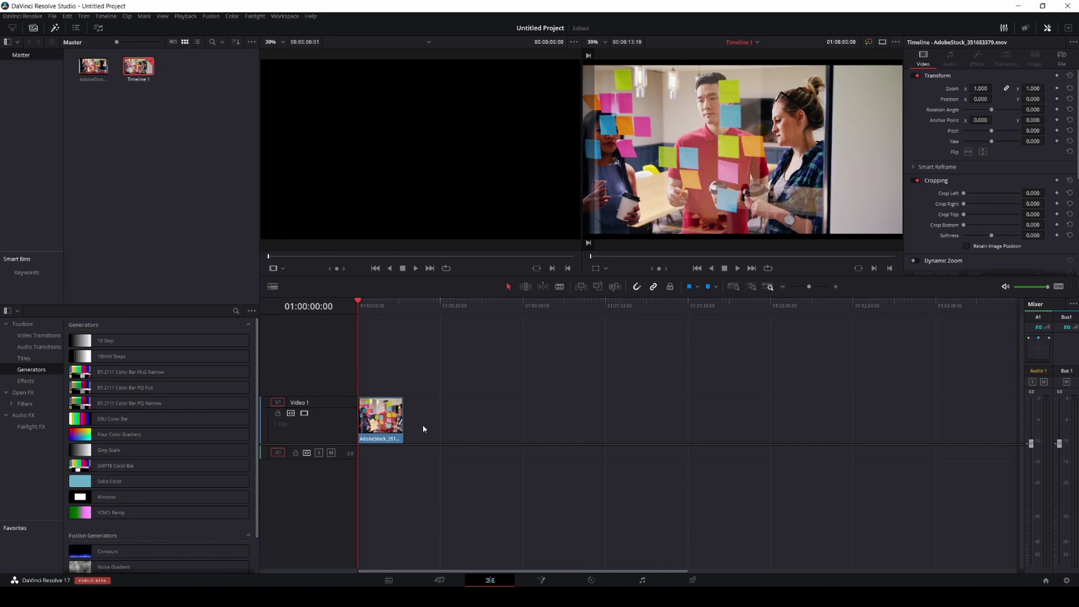
Select the AdobeStock clip on the timeline and switch to the Color page
{"action": "left_click", "coordinate": [395, 423]}
{"action": "scroll", "coordinate": [725, 216], "scroll_direction": "down", "scroll_amount": 1}
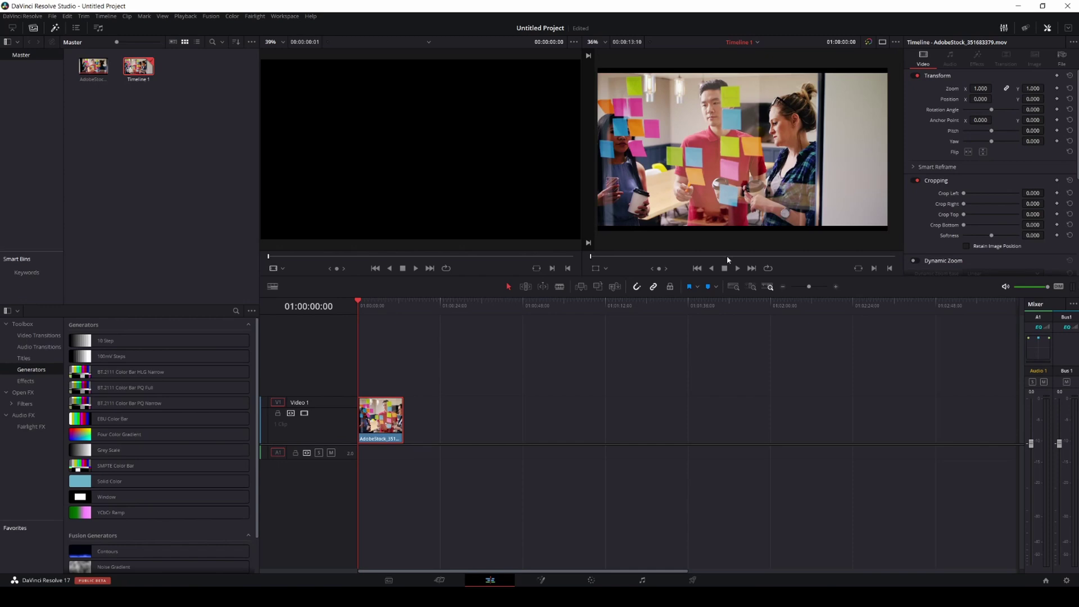
{"action": "left_click", "coordinate": [593, 579]}
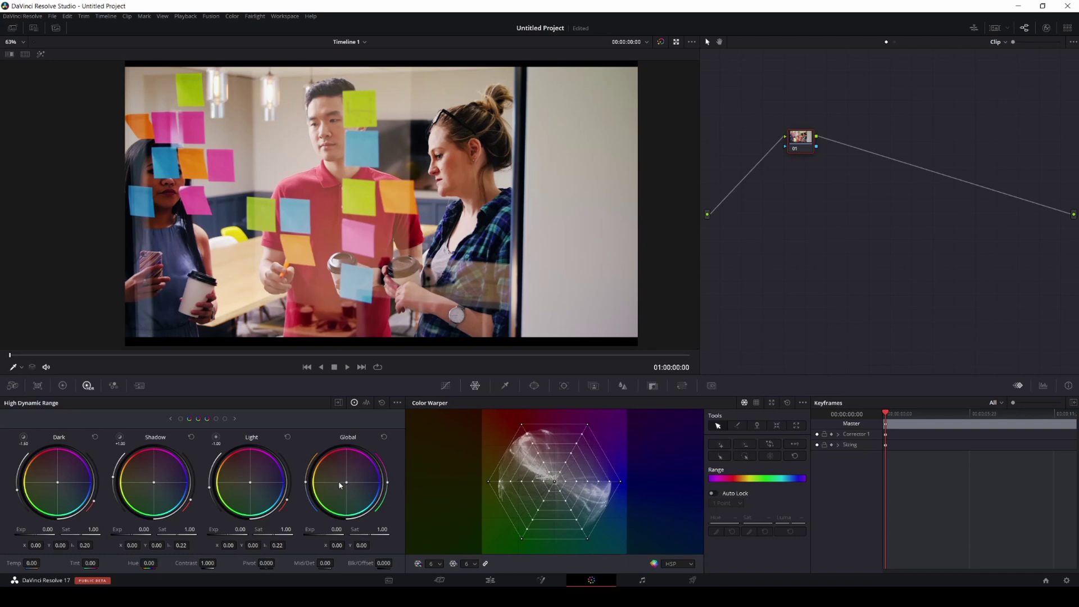
Shift the Global wheel's color balance to X 0.03, Y -0.02 and reset the wheel
{"action": "mouse_move", "coordinate": [346, 482]}
{"action": "left_mouse_down"}
{"action": "mouse_move", "coordinate": [340, 476]}
{"action": "mouse_move", "coordinate": [348, 483]}
{"action": "left_mouse_up"}
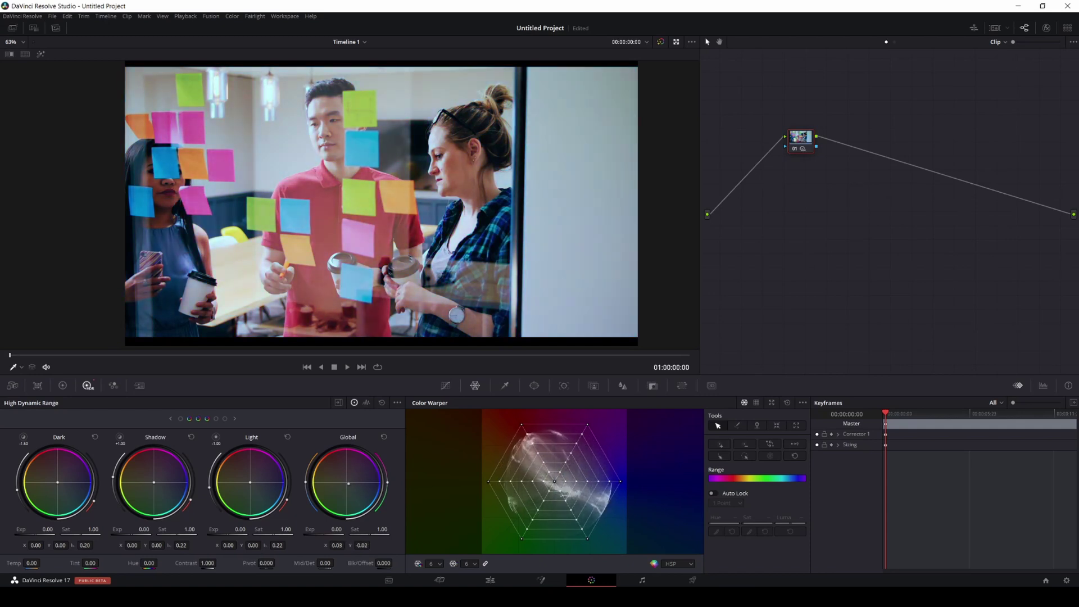
{"action": "left_click", "coordinate": [383, 437]}
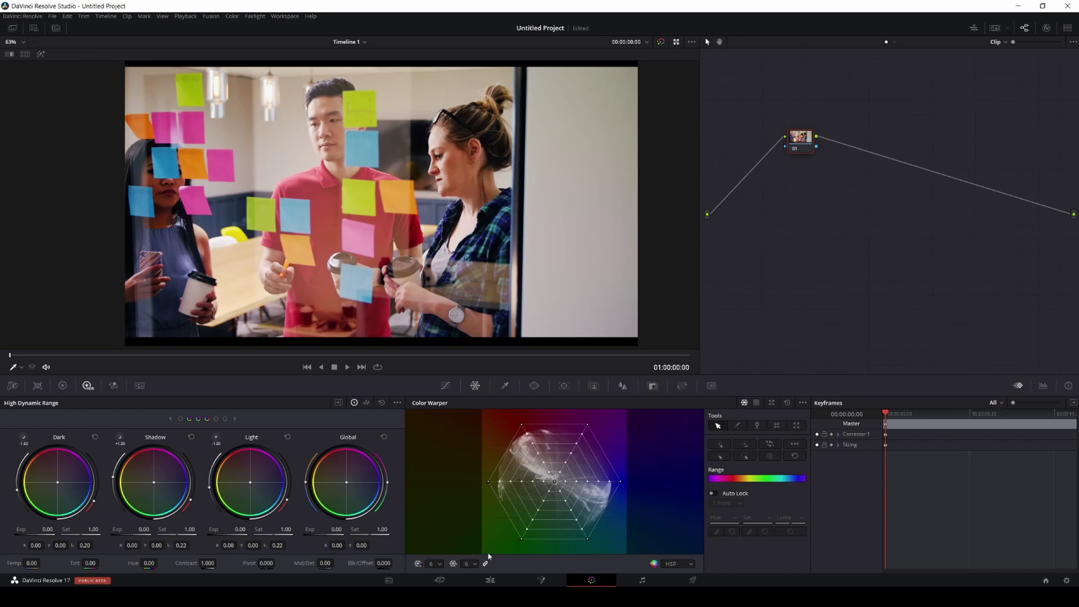
Set the Color Warper's hue resolution to 24 and its saturation resolution to 16
{"action": "left_click", "coordinate": [434, 564]}
{"action": "left_click", "coordinate": [436, 553]}
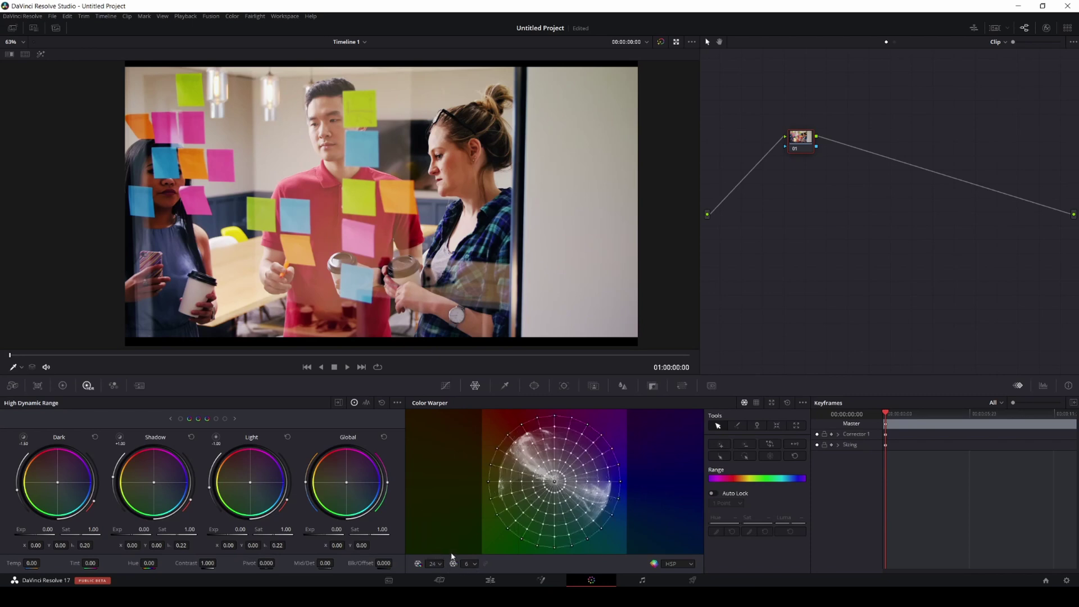
{"action": "left_click", "coordinate": [467, 564]}
{"action": "left_click", "coordinate": [470, 556]}
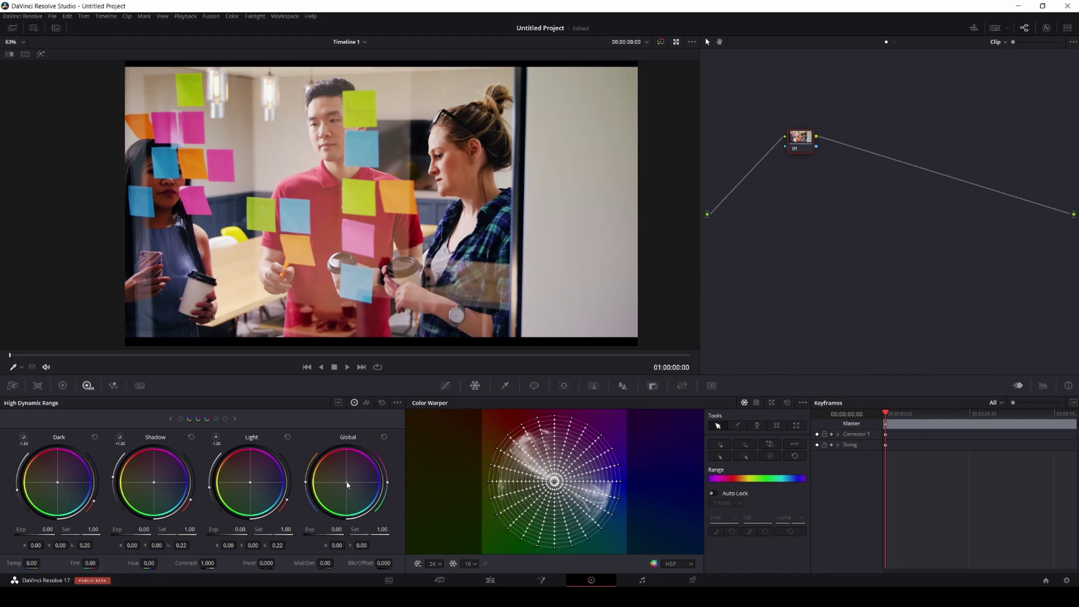
Nudge the Global wheel's balance slightly off center and reset the wheel again
{"action": "left_click_drag", "start_coordinate": [347, 482], "coordinate": [348, 481]}
{"action": "left_click", "coordinate": [384, 437]}
Sample the red shirt, warp its mesh point to Hue 0.48, Sat 0.20 and back toward red, and reset the Color Warper
{"action": "left_click", "coordinate": [326, 198]}
{"action": "left_click_drag", "start_coordinate": [530, 437], "coordinate": [564, 494]}
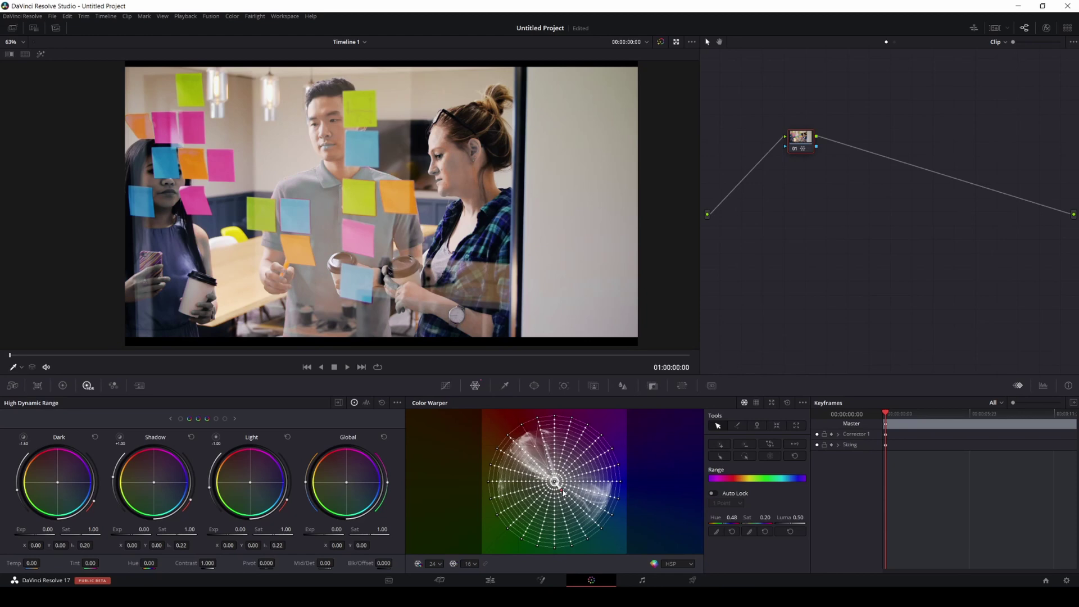
{"action": "left_click_drag", "start_coordinate": [564, 493], "coordinate": [530, 439]}
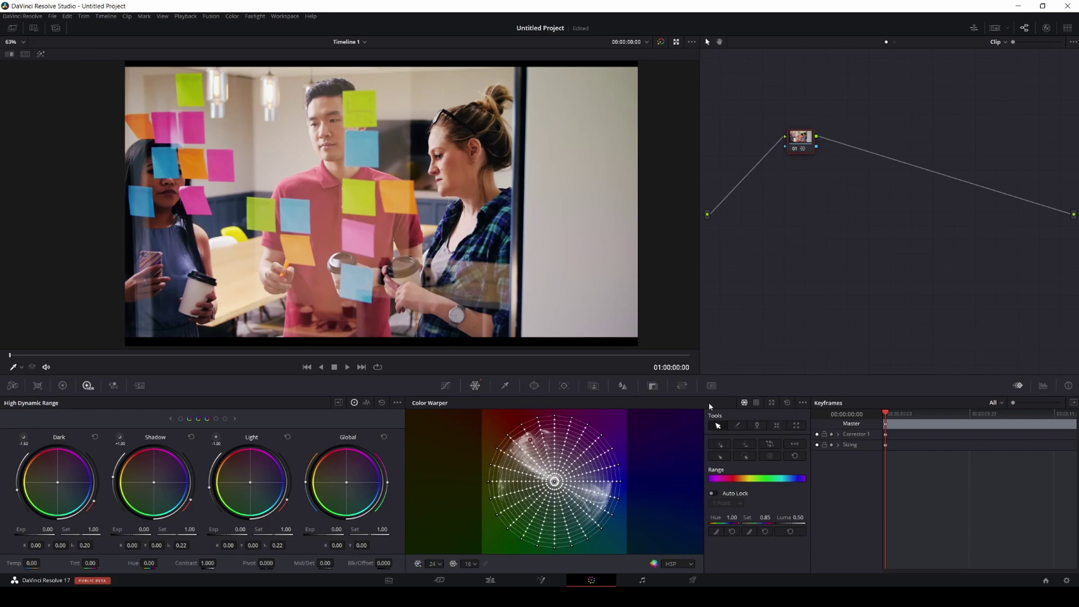
{"action": "left_click", "coordinate": [789, 403]}
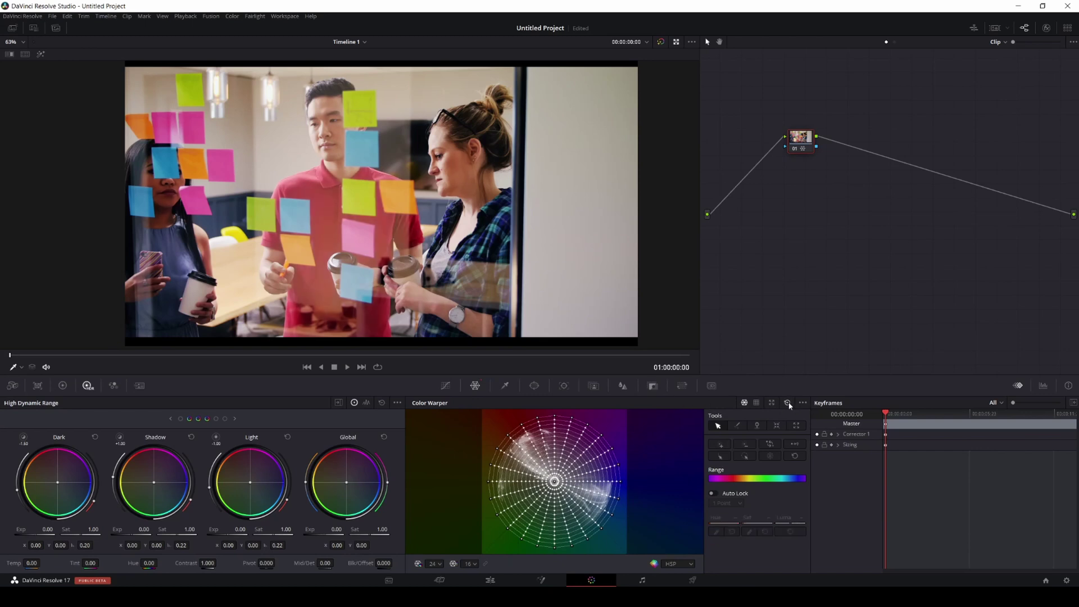
Select a group of red mesh points in the Color Warper, shift them to yellow-green and move them back to red
{"action": "left_click_drag", "start_coordinate": [512, 420], "coordinate": [537, 447]}
{"action": "left_click", "coordinate": [787, 402]}
{"action": "left_click", "coordinate": [560, 424]}
{"action": "left_click", "coordinate": [533, 438]}
{"action": "left_click_drag", "start_coordinate": [534, 438], "coordinate": [538, 450]}
{"action": "left_click_drag", "start_coordinate": [522, 428], "coordinate": [500, 479]}
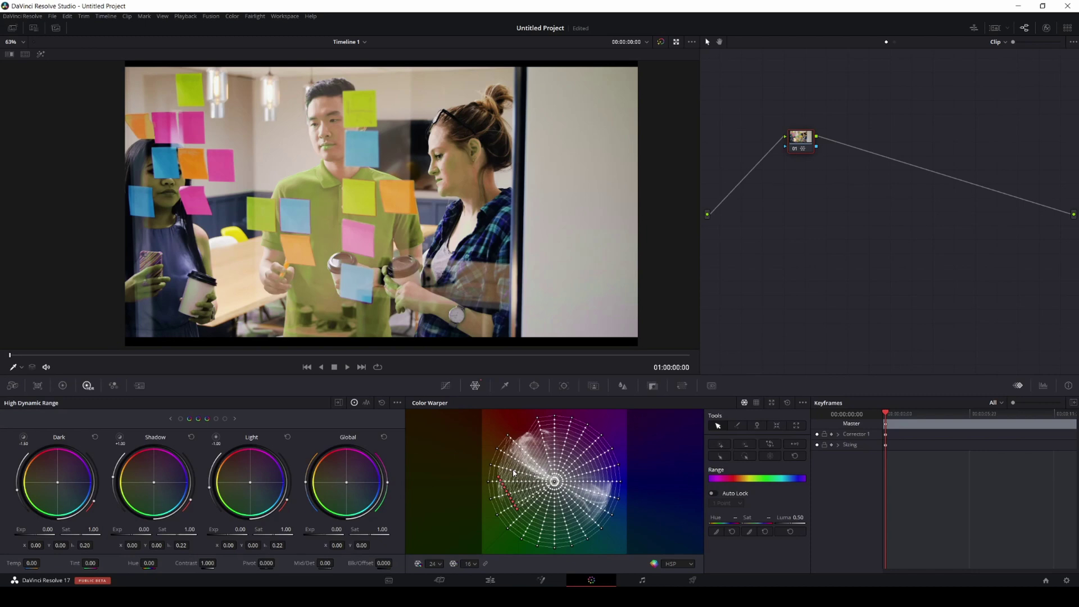
{"action": "left_click_drag", "start_coordinate": [513, 472], "coordinate": [539, 428]}
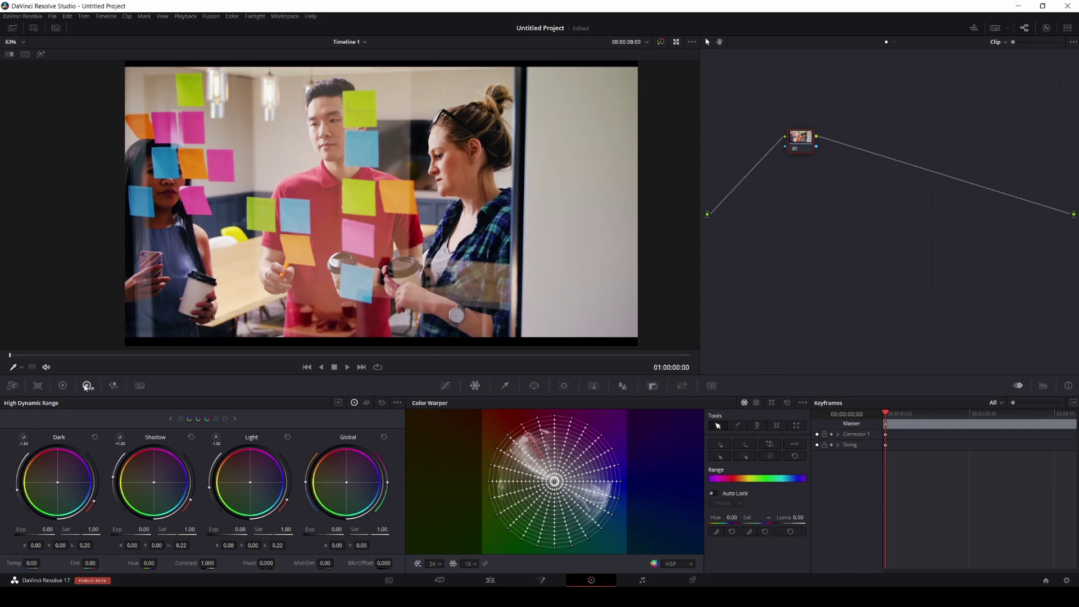
Keep HSP as the Color Warper's color space and set both the hue and saturation resolutions to 6
{"action": "left_click", "coordinate": [677, 564]}
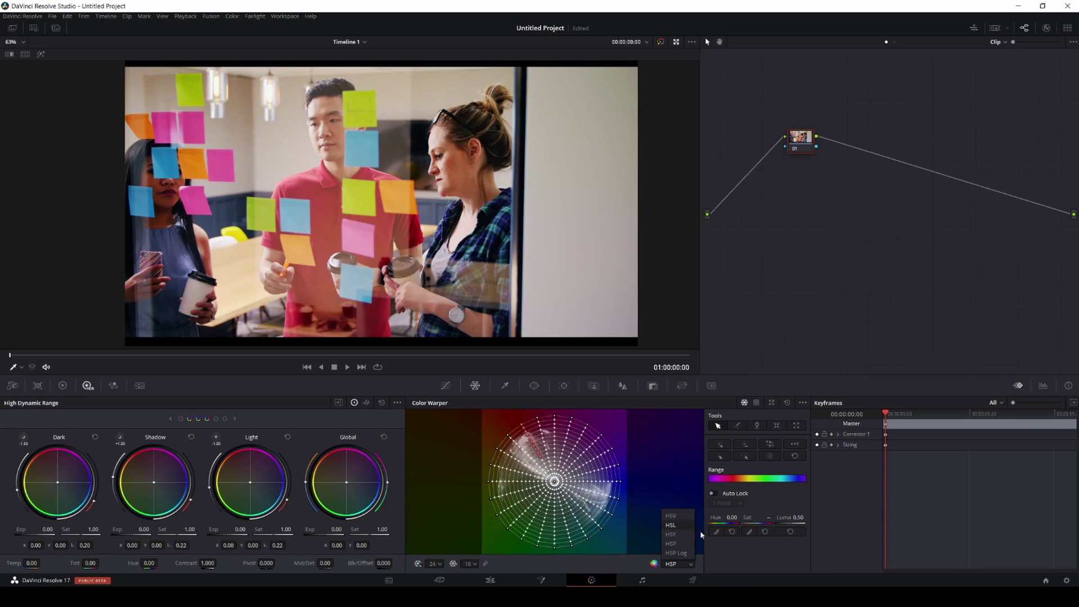
{"action": "left_click", "coordinate": [674, 543]}
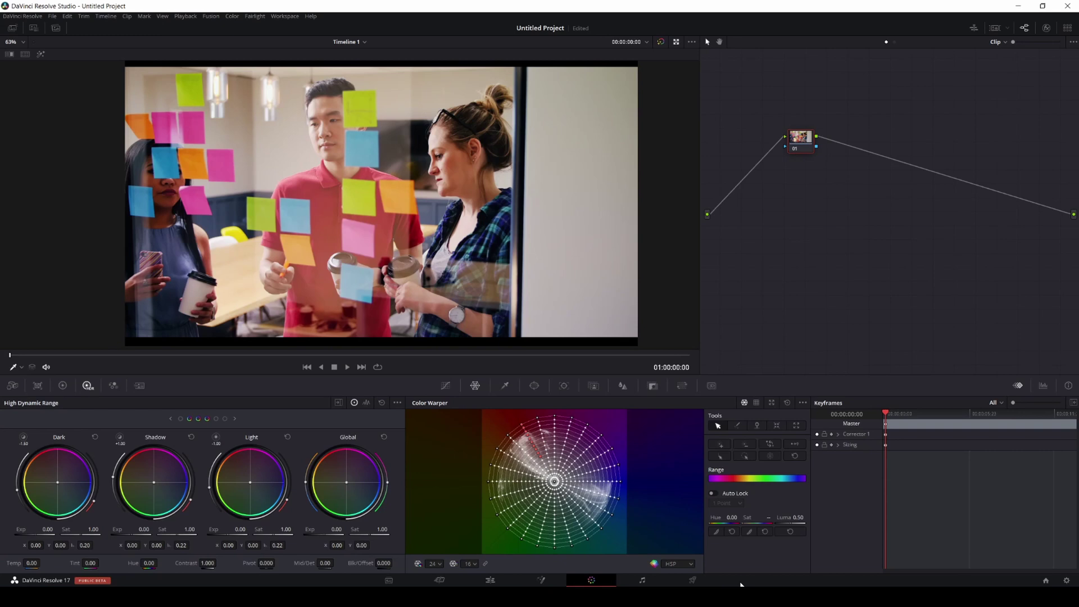
{"action": "left_click", "coordinate": [640, 422]}
{"action": "left_click", "coordinate": [435, 564]}
{"action": "left_click", "coordinate": [437, 518]}
{"action": "left_click", "coordinate": [471, 563]}
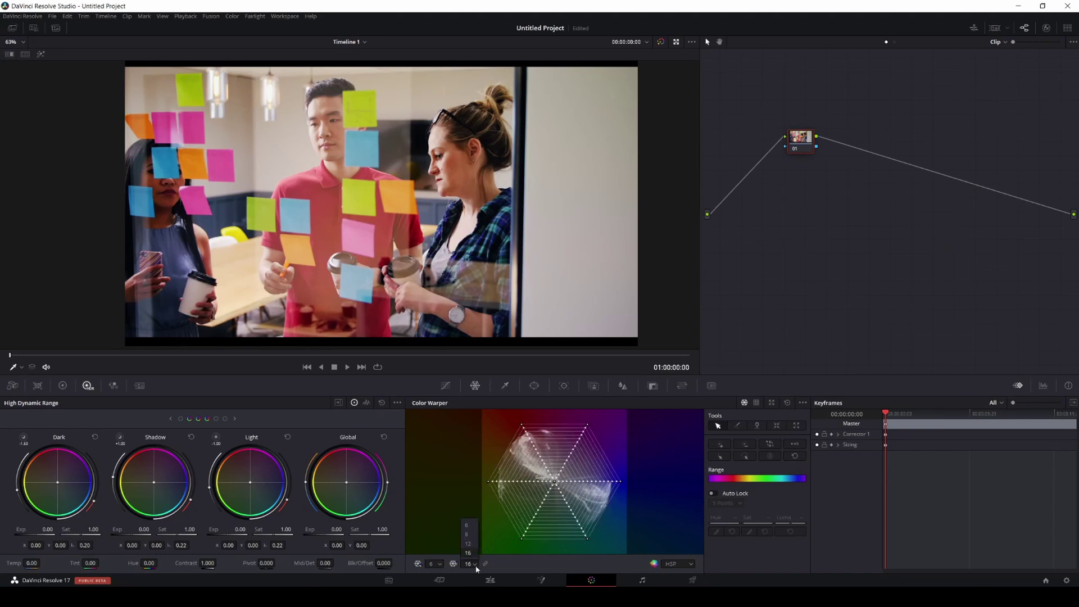
{"action": "left_click", "coordinate": [472, 526]}
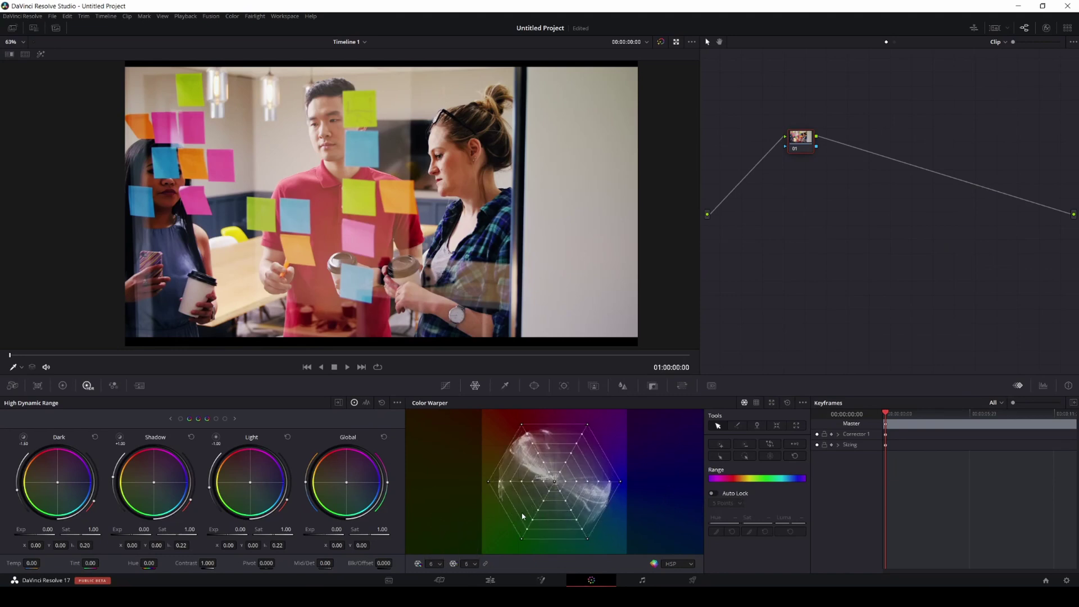
Try selecting Color Warper mesh points by drawing across them, and enable Auto Lock with 2 Points
{"action": "left_click_drag", "start_coordinate": [480, 478], "coordinate": [540, 488]}
{"action": "left_click", "coordinate": [738, 425]}
{"action": "left_click_drag", "start_coordinate": [540, 452], "coordinate": [550, 471]}
{"action": "left_click", "coordinate": [713, 494]}
{"action": "left_click", "coordinate": [726, 503]}
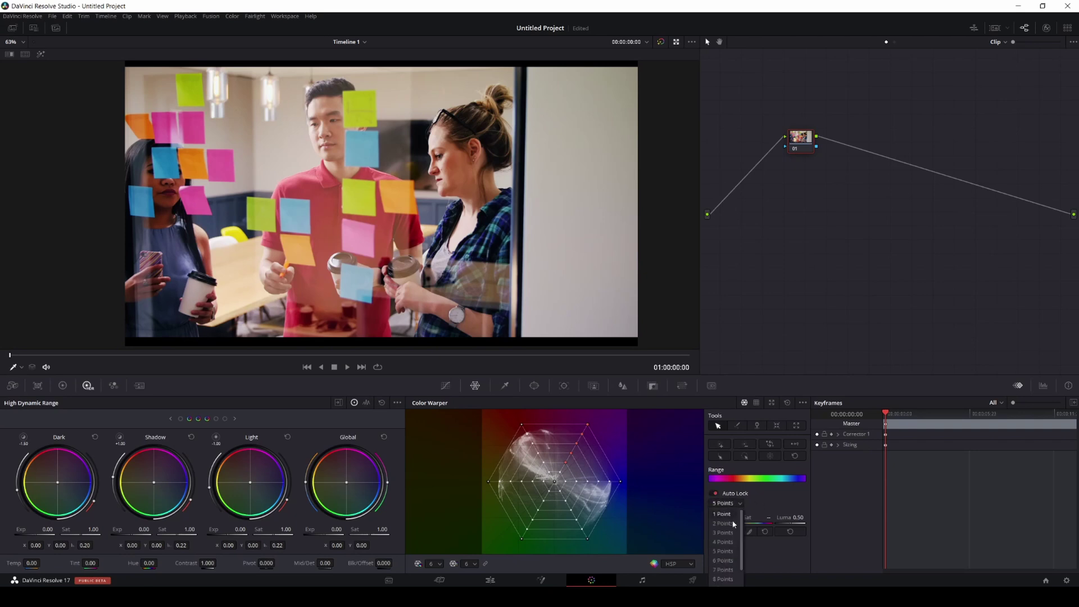
{"action": "left_click", "coordinate": [723, 523]}
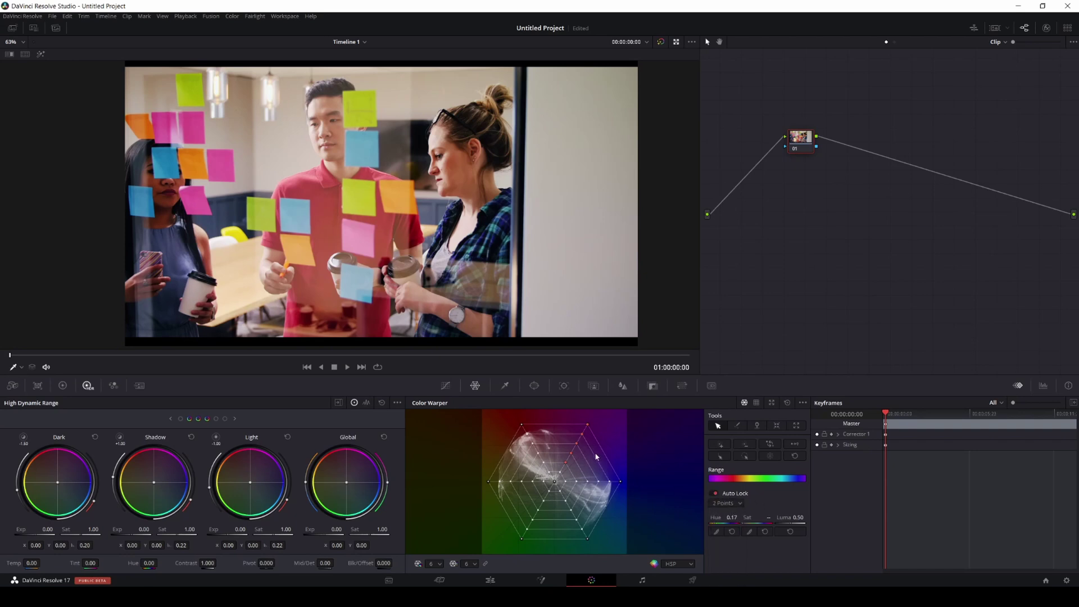
Nudge the blue mesh point with Auto Lock on, and turn Auto Lock off and reset the Color Warper
{"action": "left_click", "coordinate": [599, 482]}
{"action": "mouse_move", "coordinate": [599, 482]}
{"action": "left_mouse_down"}
{"action": "mouse_move", "coordinate": [569, 484]}
{"action": "mouse_move", "coordinate": [597, 484]}
{"action": "left_mouse_up"}
{"action": "mouse_move", "coordinate": [595, 481]}
{"action": "left_mouse_down"}
{"action": "mouse_move", "coordinate": [484, 486]}
{"action": "mouse_move", "coordinate": [597, 481]}
{"action": "left_mouse_up"}
{"action": "left_click_drag", "start_coordinate": [599, 481], "coordinate": [600, 482]}
{"action": "left_click", "coordinate": [715, 493]}
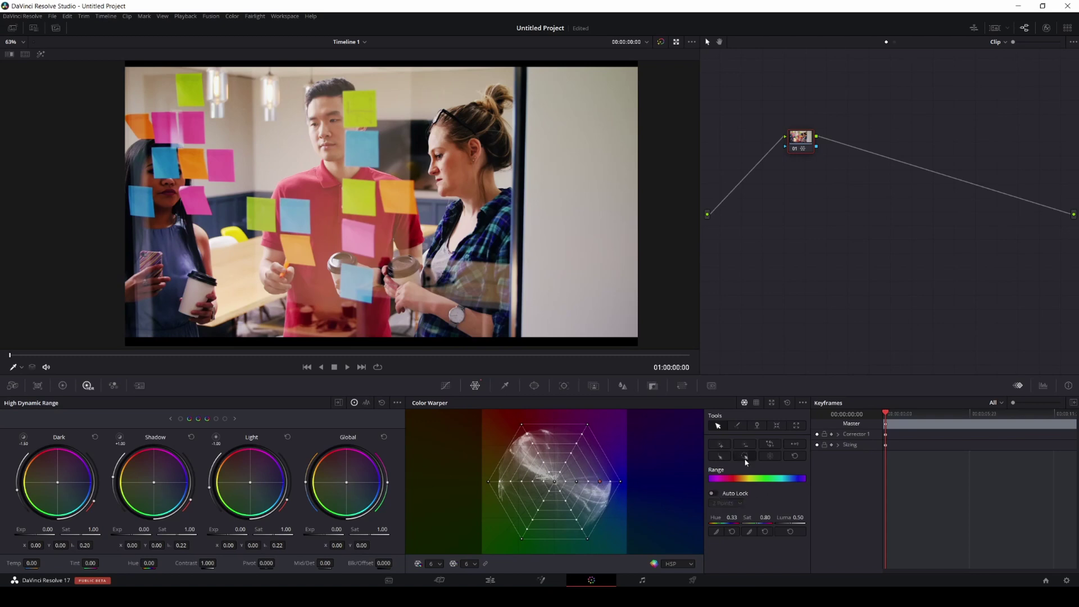
{"action": "left_click", "coordinate": [786, 402]}
Pull the blue mesh point across the center to the opposite side of the web and undo the move
{"action": "left_click_drag", "start_coordinate": [596, 481], "coordinate": [510, 483]}
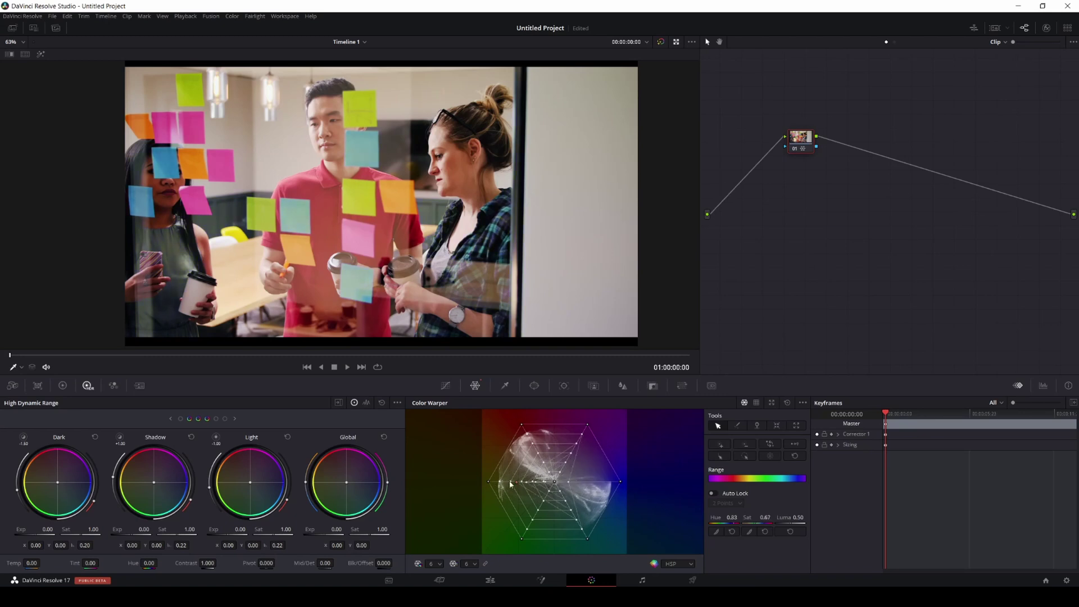
{"action": "key", "text": "ctrl+z"}
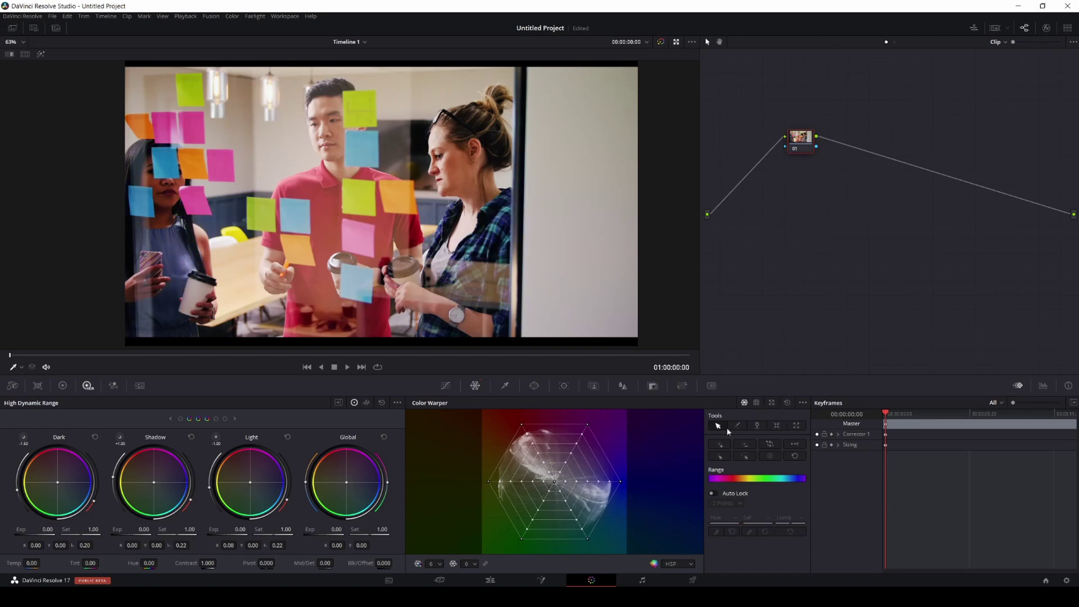
In the Color Warper's Chroma - Luma mode, pull the shirt's sampled point to Chroma -0.15, Luma 0.00 and reset the warp
{"action": "left_click", "coordinate": [756, 403]}
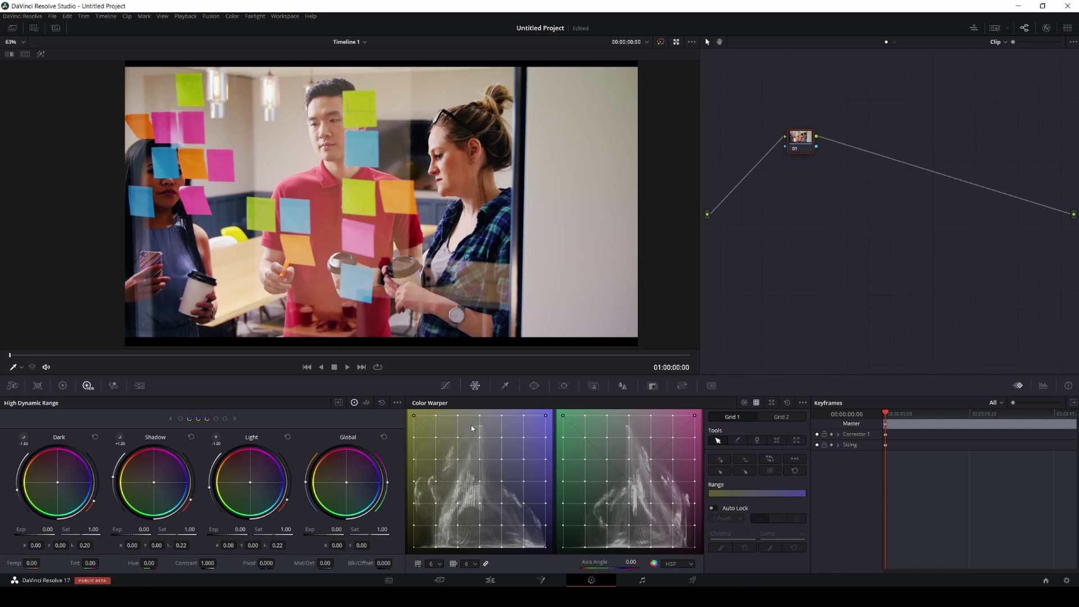
{"action": "left_click", "coordinate": [313, 185]}
{"action": "left_click_drag", "start_coordinate": [458, 529], "coordinate": [462, 553]}
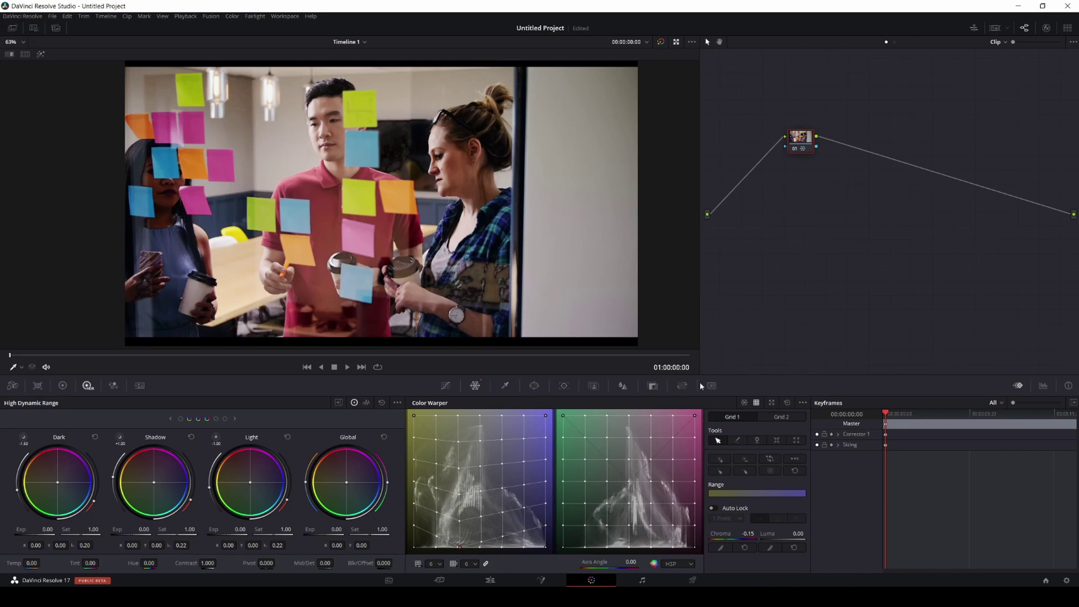
{"action": "left_click", "coordinate": [787, 403]}
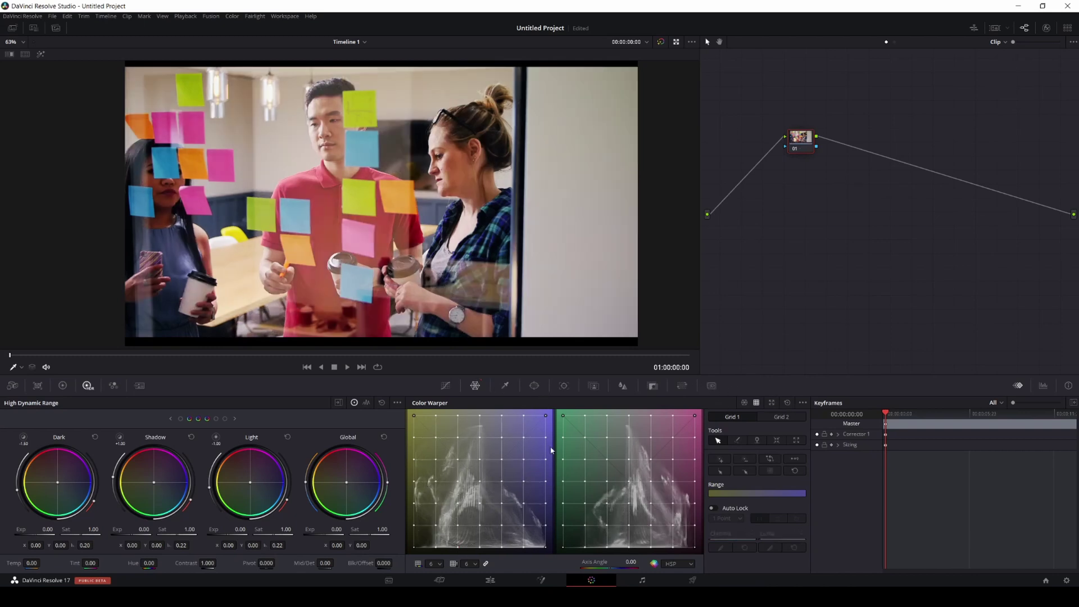
Sample the shirt again, warp its Grid 1 point to Chroma -0.19, Luma 0.19, and reset the Color Warper
{"action": "left_click", "coordinate": [312, 180]}
{"action": "left_click", "coordinate": [745, 459]}
{"action": "left_click", "coordinate": [413, 503]}
{"action": "left_click", "coordinate": [662, 482]}
{"action": "left_click", "coordinate": [313, 190]}
{"action": "mouse_move", "coordinate": [458, 529]}
{"action": "left_mouse_down"}
{"action": "mouse_move", "coordinate": [453, 558]}
{"action": "mouse_move", "coordinate": [454, 522]}
{"action": "left_mouse_up"}
{"action": "left_click", "coordinate": [787, 402]}
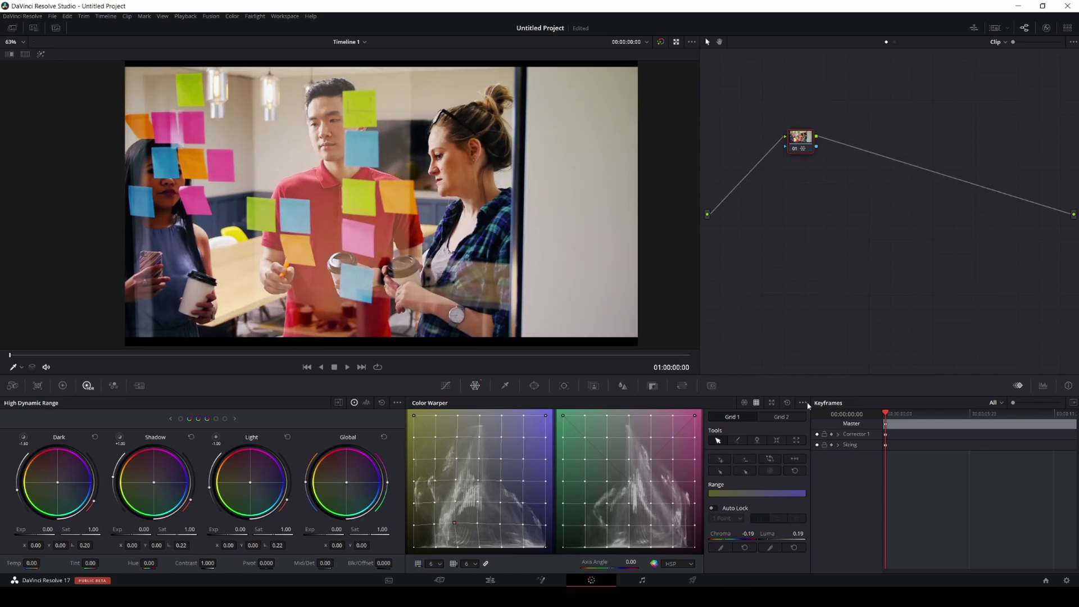
{"action": "left_click", "coordinate": [788, 403]}
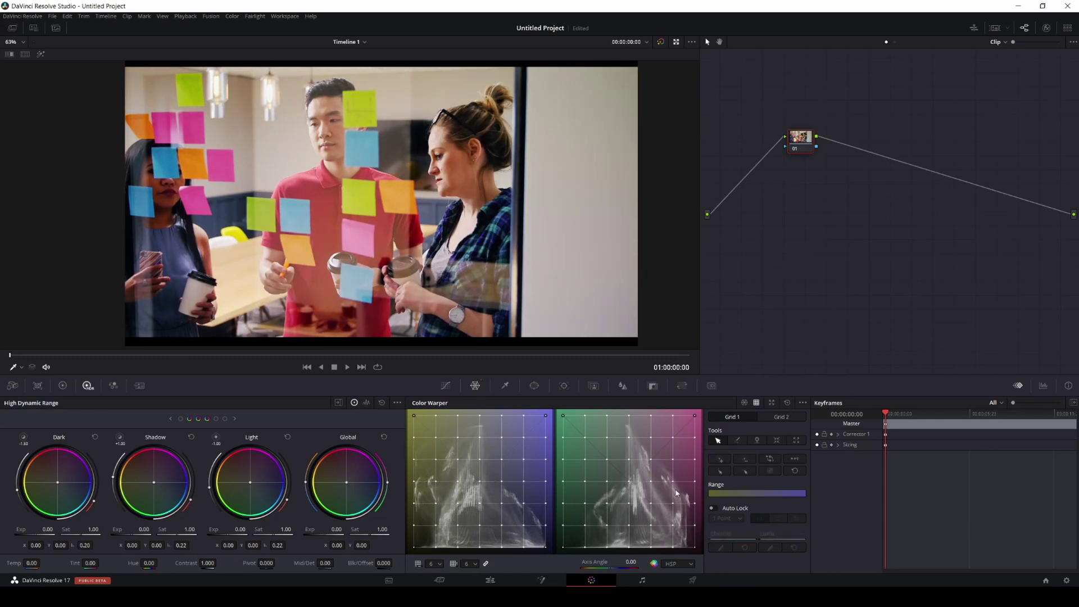
Switch to the Hue - Saturation web and back to the Chroma - Luma grids, and try changing the Axis Angle
{"action": "left_click", "coordinate": [743, 402]}
{"action": "left_click", "coordinate": [756, 403]}
{"action": "left_click_drag", "start_coordinate": [616, 564], "coordinate": [634, 564]}
{"action": "left_click", "coordinate": [630, 562]}
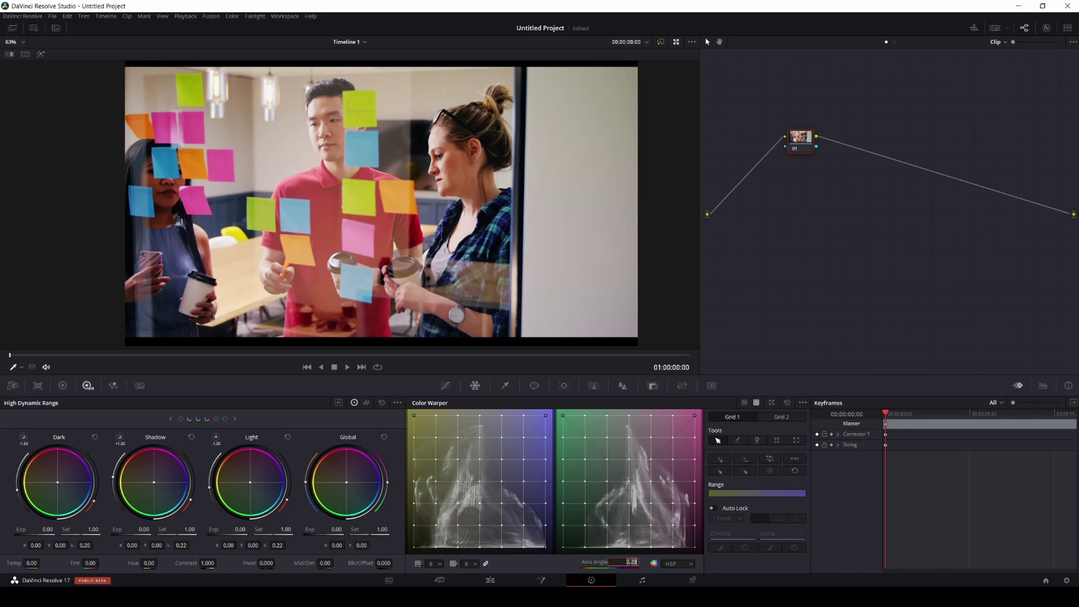
Review the grid resolution choices and the Color Warper's color space options, keeping HSP
{"action": "left_click", "coordinate": [432, 563]}
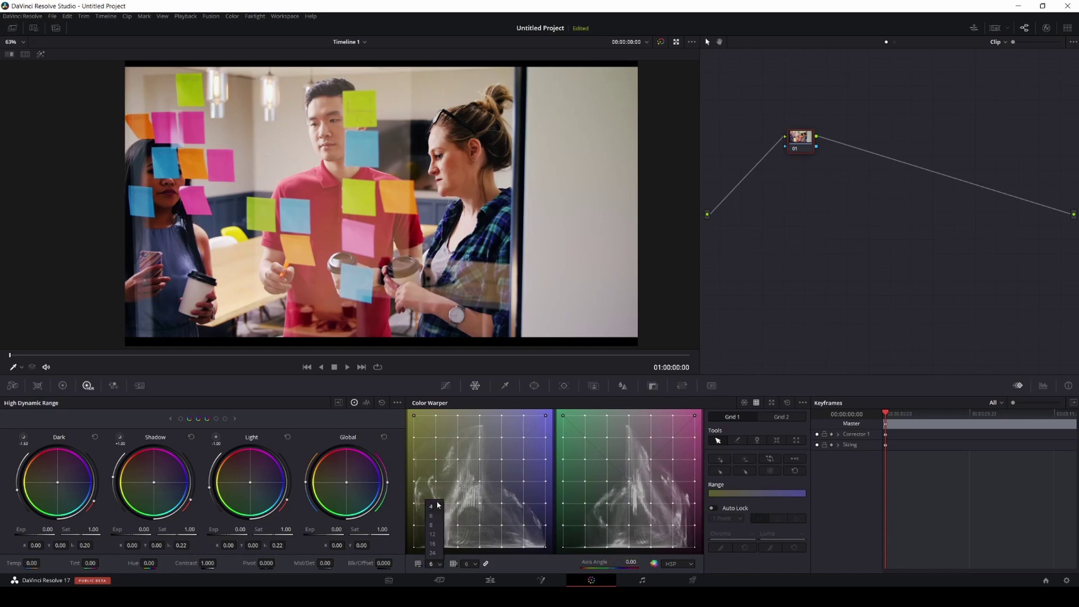
{"action": "left_click", "coordinate": [469, 564]}
{"action": "left_click", "coordinate": [517, 565]}
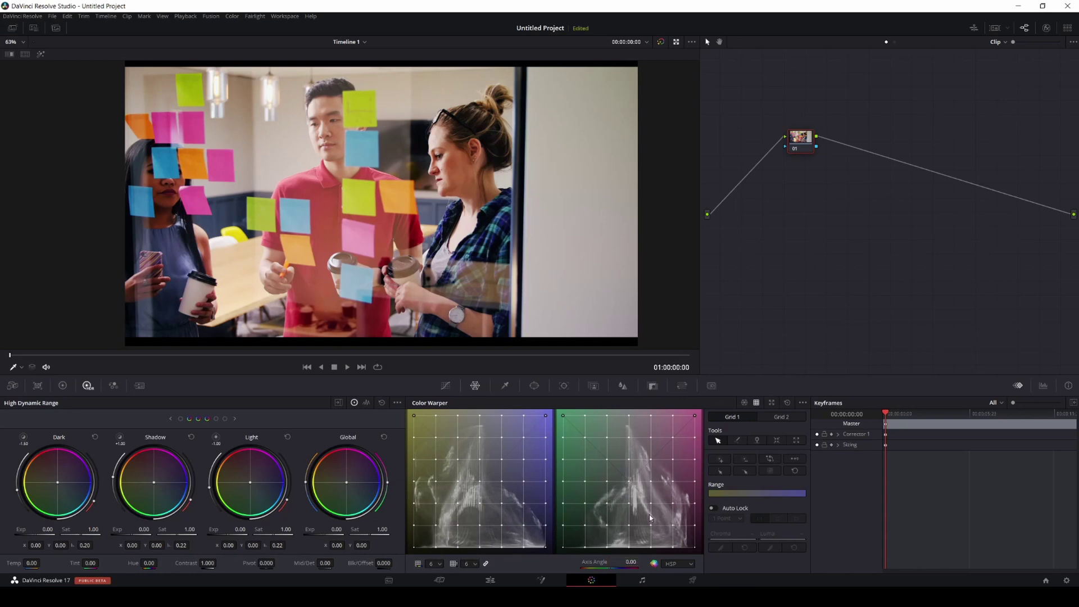
{"action": "left_click", "coordinate": [679, 563]}
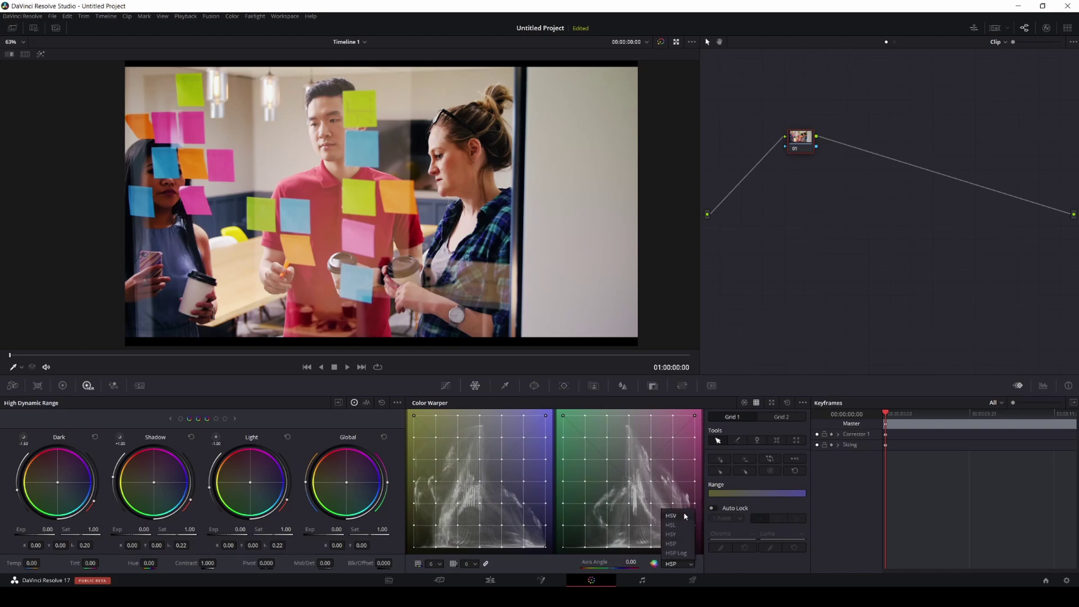
{"action": "left_click", "coordinate": [677, 545]}
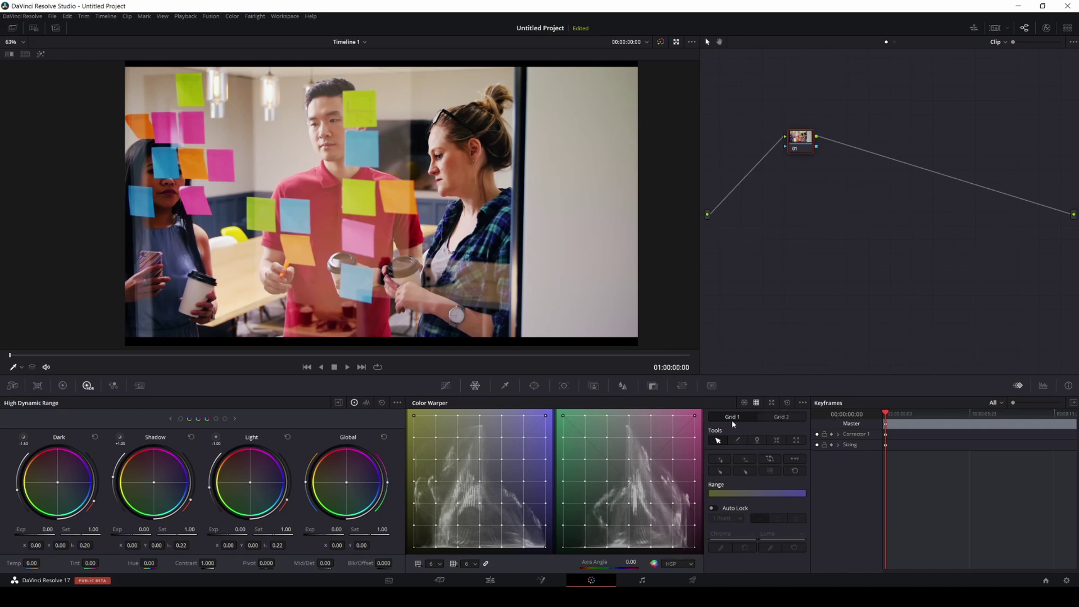
Activate Grid 2, pull one of its brightest mesh points to Chroma 0.50, Luma 0.14, and undo that move
{"action": "left_click", "coordinate": [795, 419]}
{"action": "left_click_drag", "start_coordinate": [563, 416], "coordinate": [724, 531]}
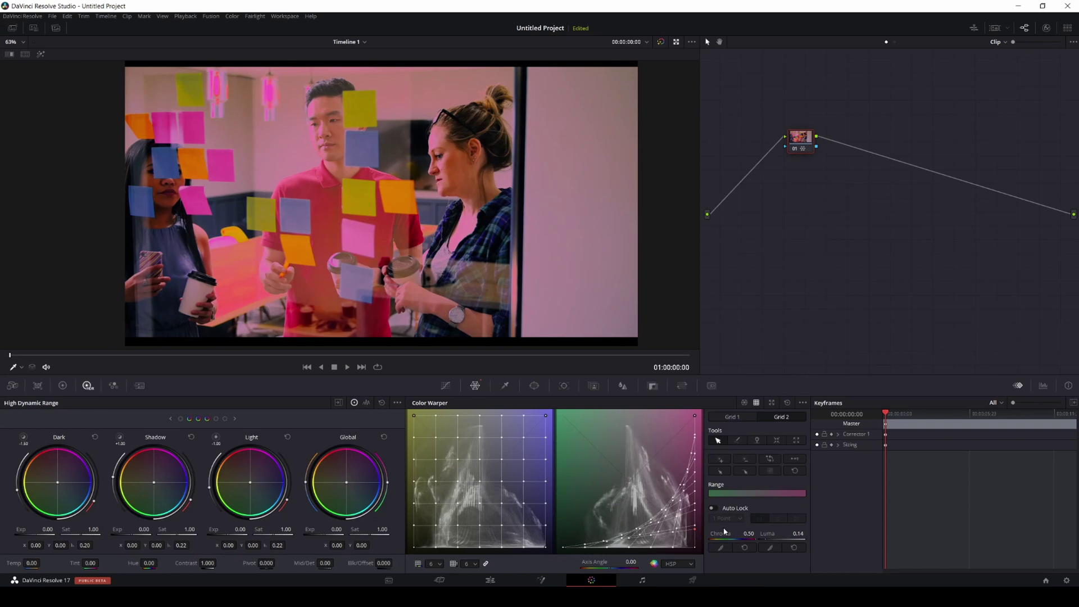
{"action": "key", "text": "ctrl+z"}
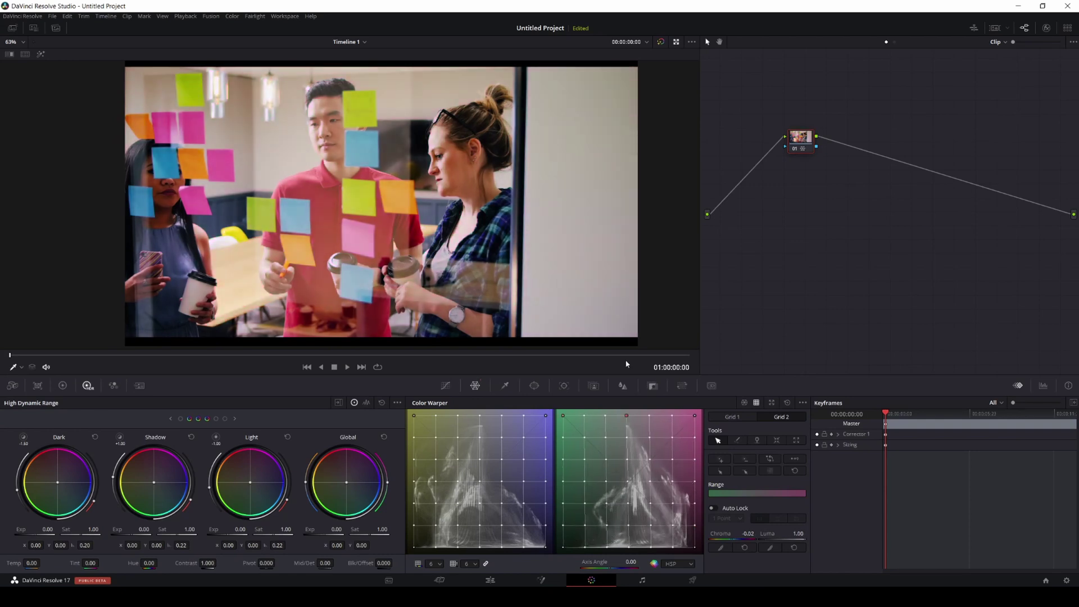